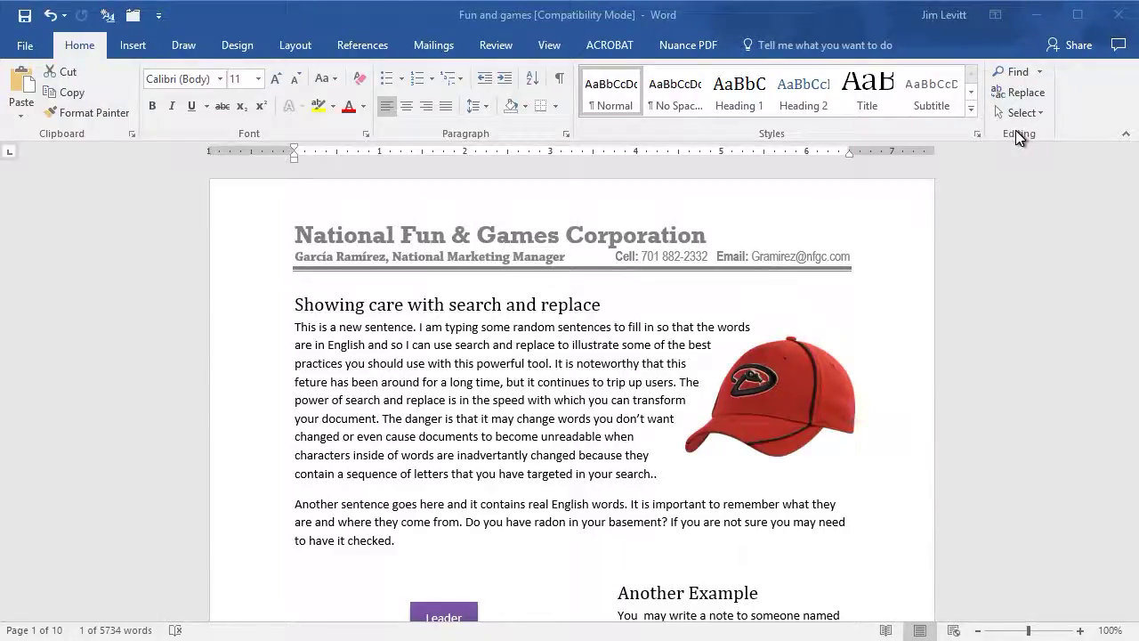
- Clear the 'your' search (144 matches) in the Navigation pane, leaving the search box empty
click(1020, 74)
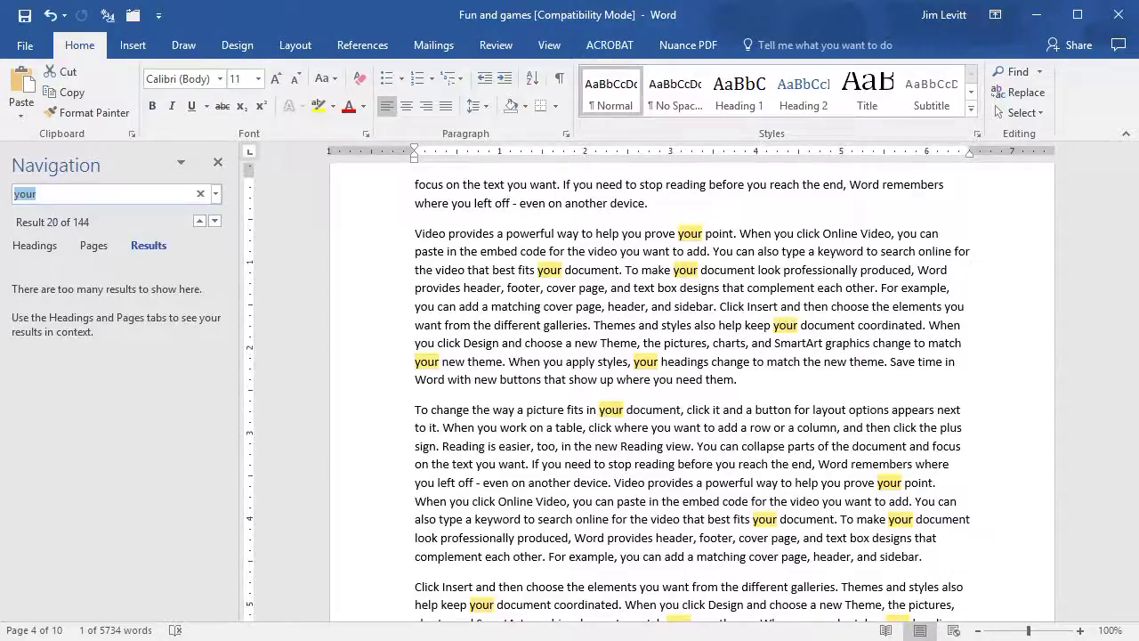
click(202, 195)
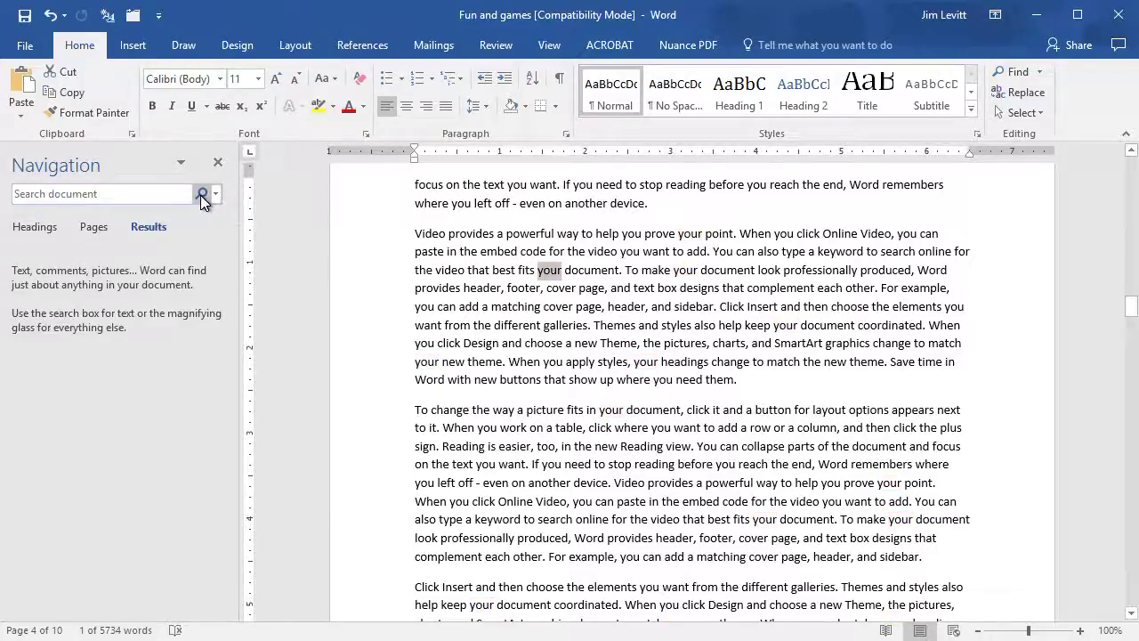
click(143, 195)
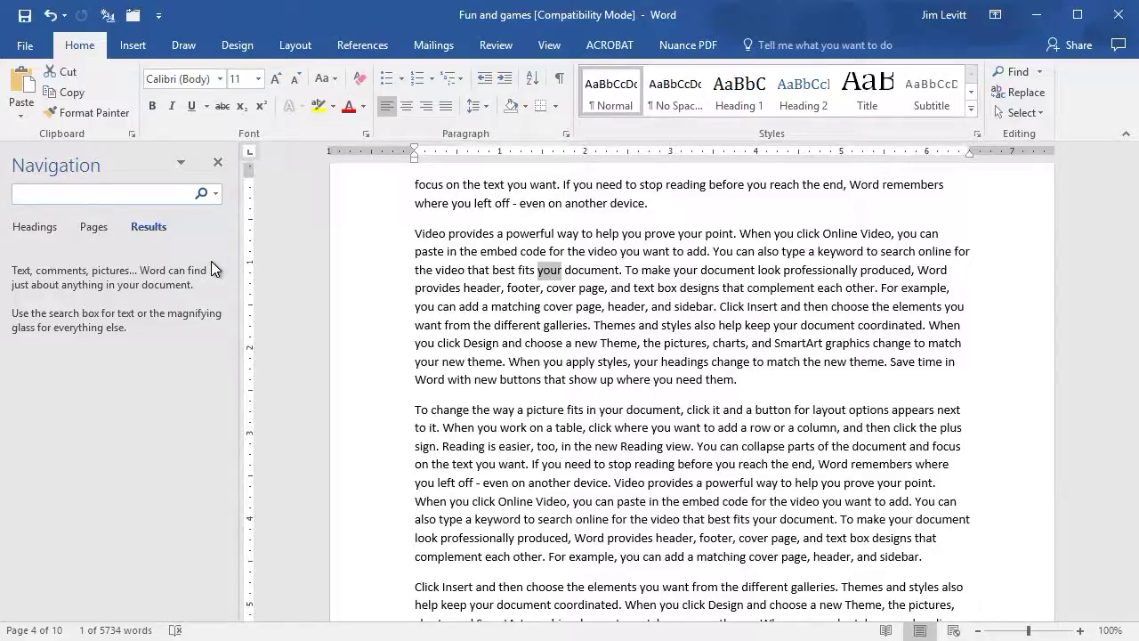
- Search for 'don' and step through its matches, including radon and the Don in Another Example
text(don)
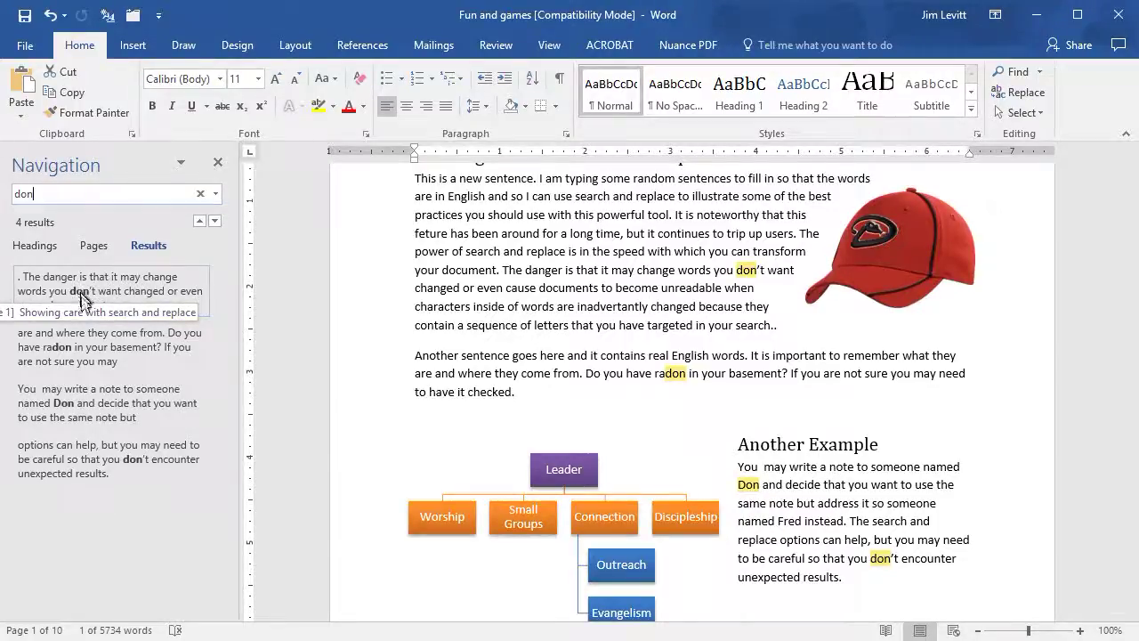
click(129, 404)
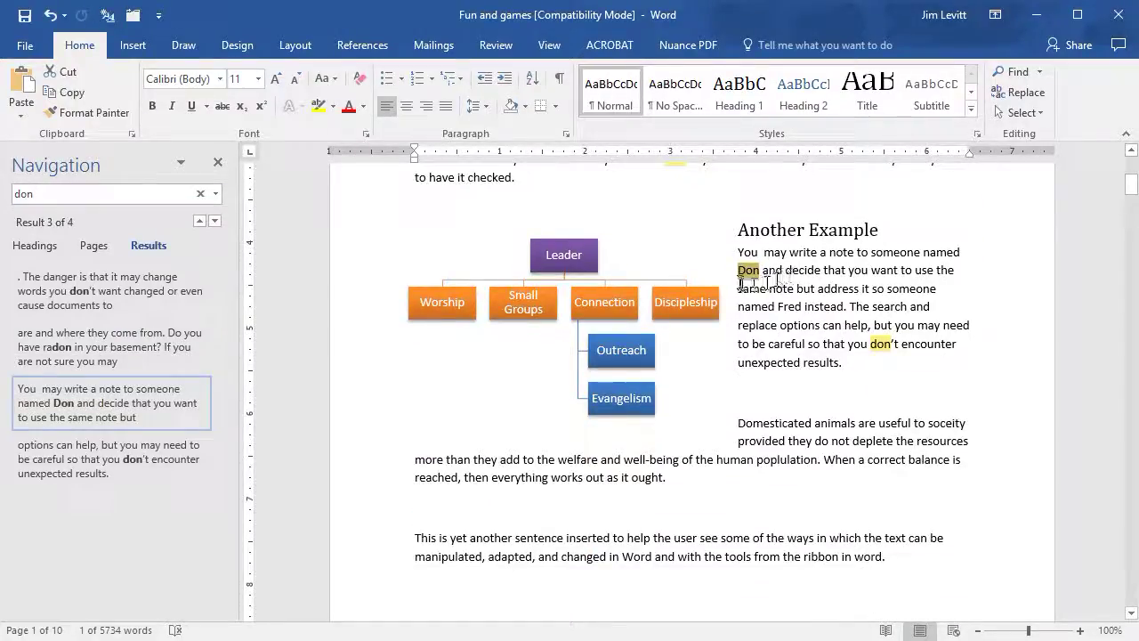
click(113, 298)
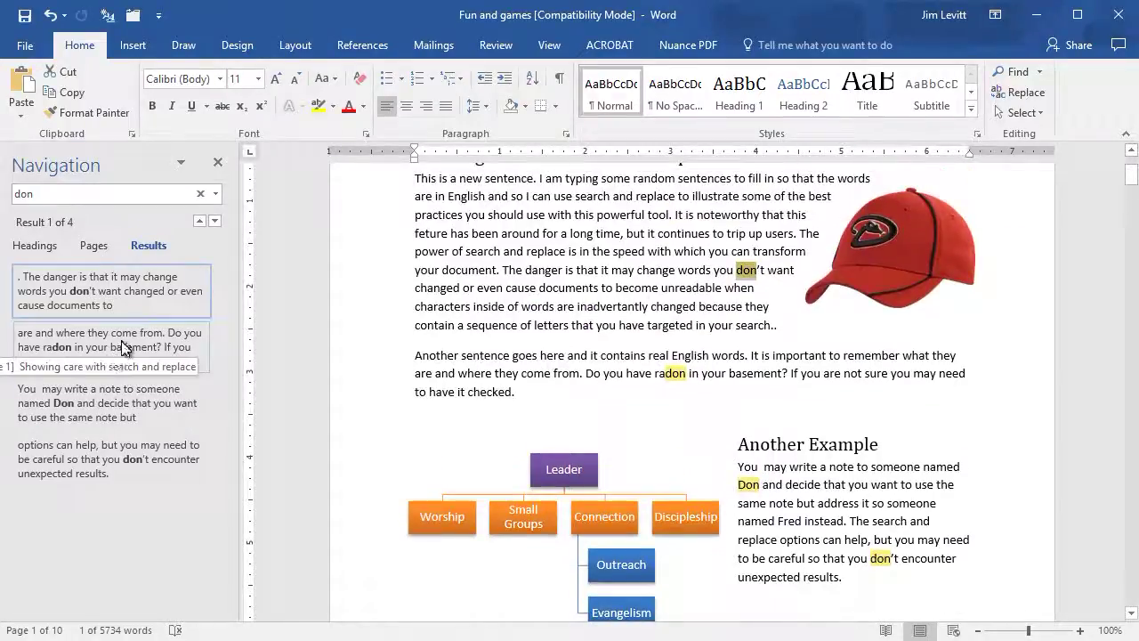
click(122, 347)
click(119, 408)
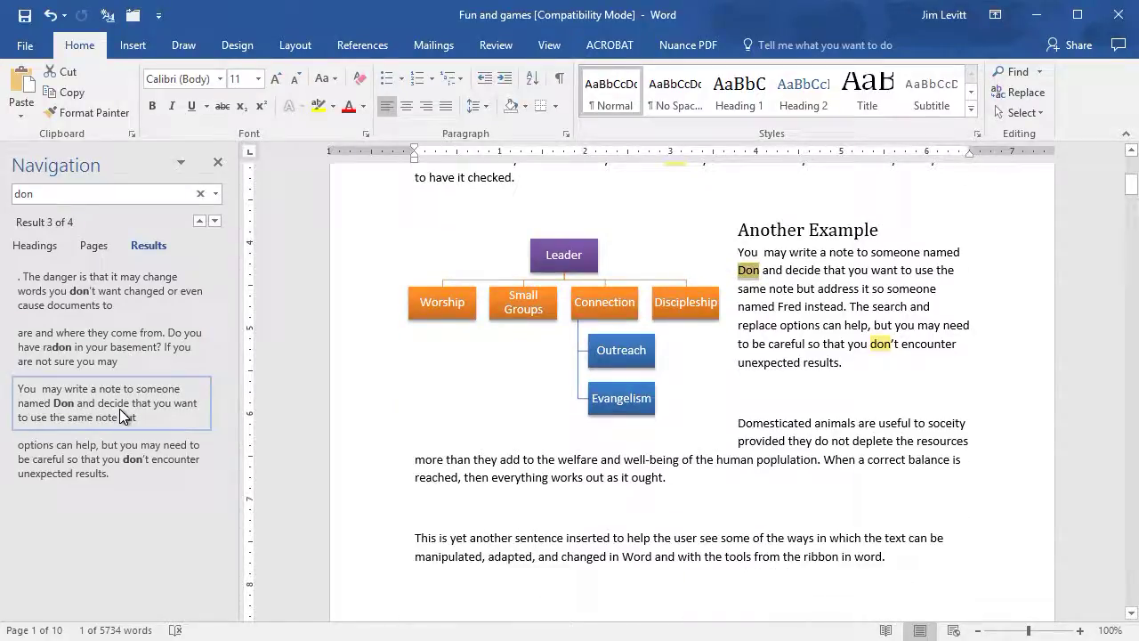
- Show the fourth 'don' match, then change the search term to 'you'
click(124, 467)
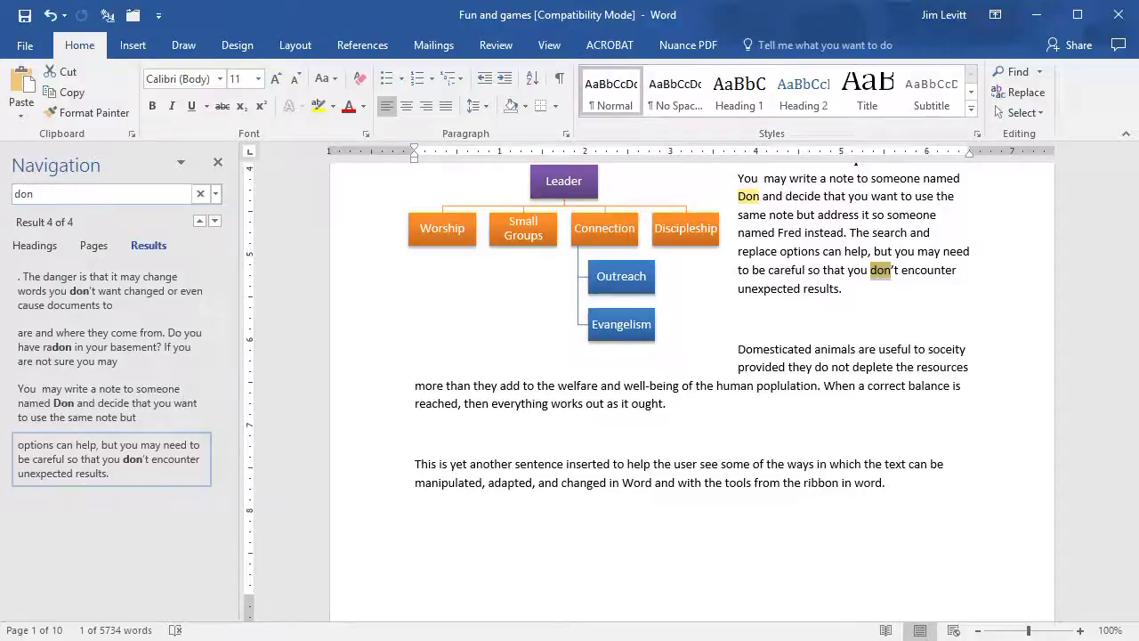
double_click(31, 193)
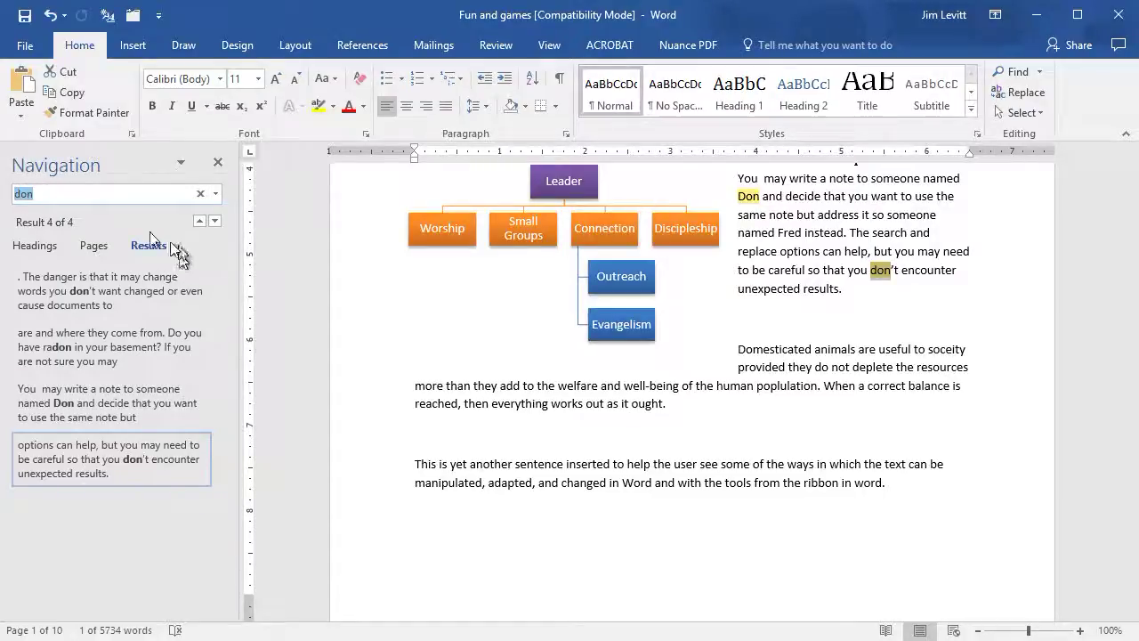
text(you)
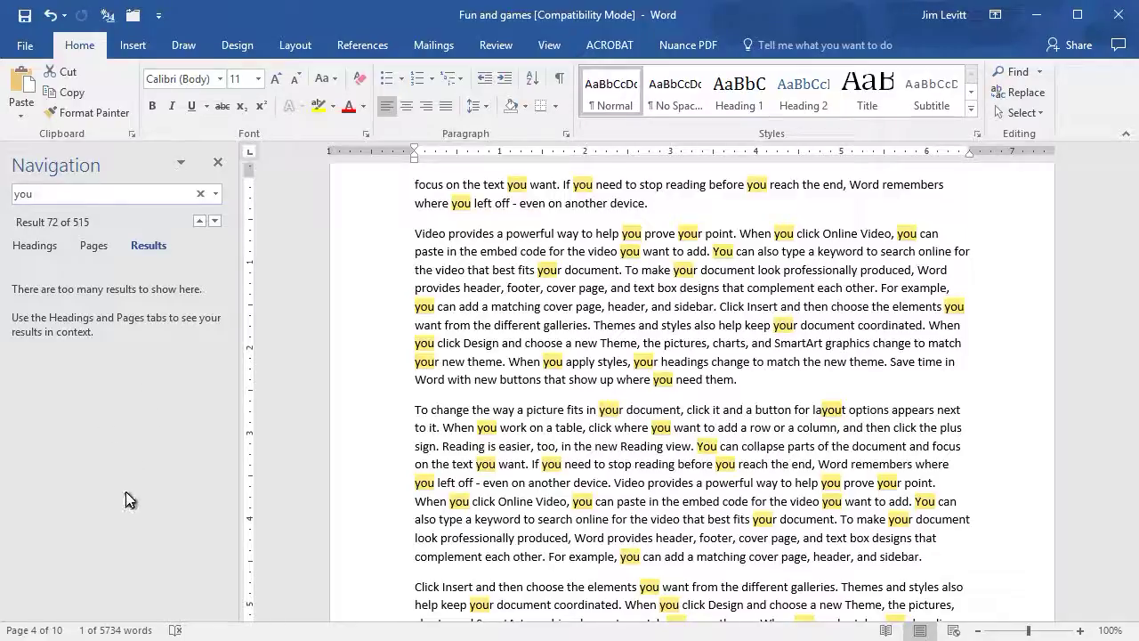
- Advance through the 'you' results to result 76 of 515
click(215, 221)
click(215, 222)
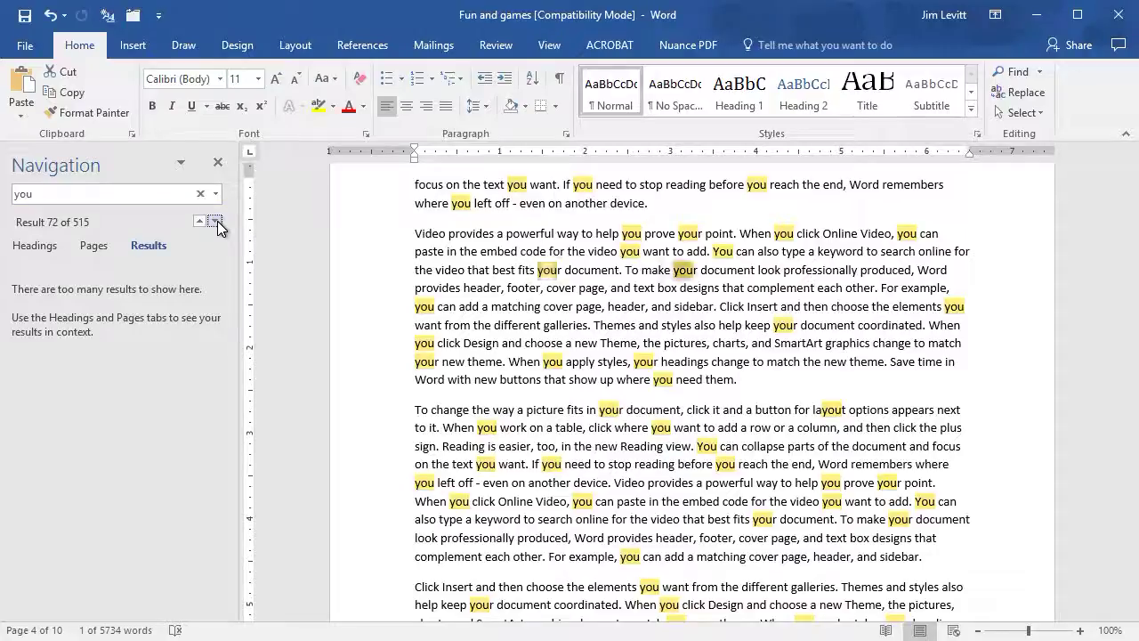
click(216, 222)
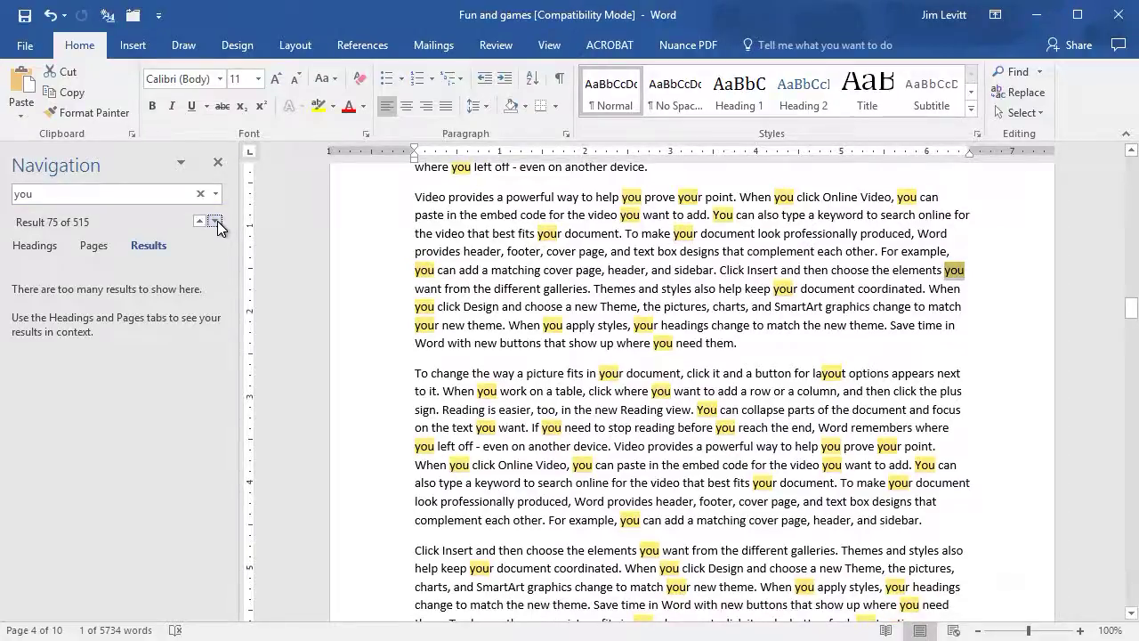
click(216, 223)
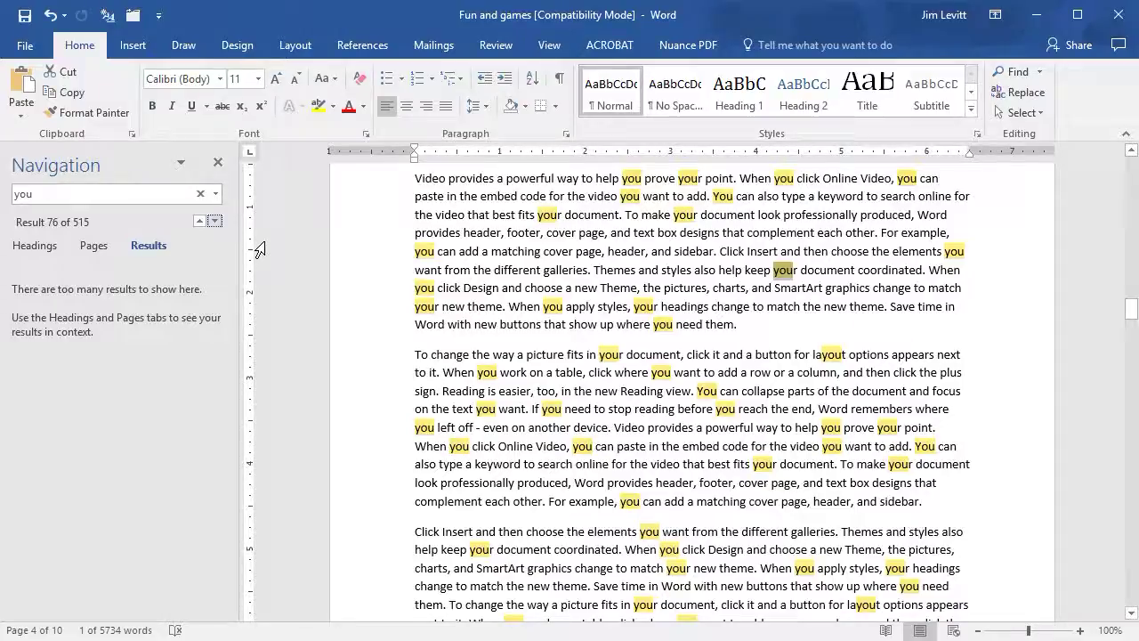
- Close the Navigation pane
click(214, 196)
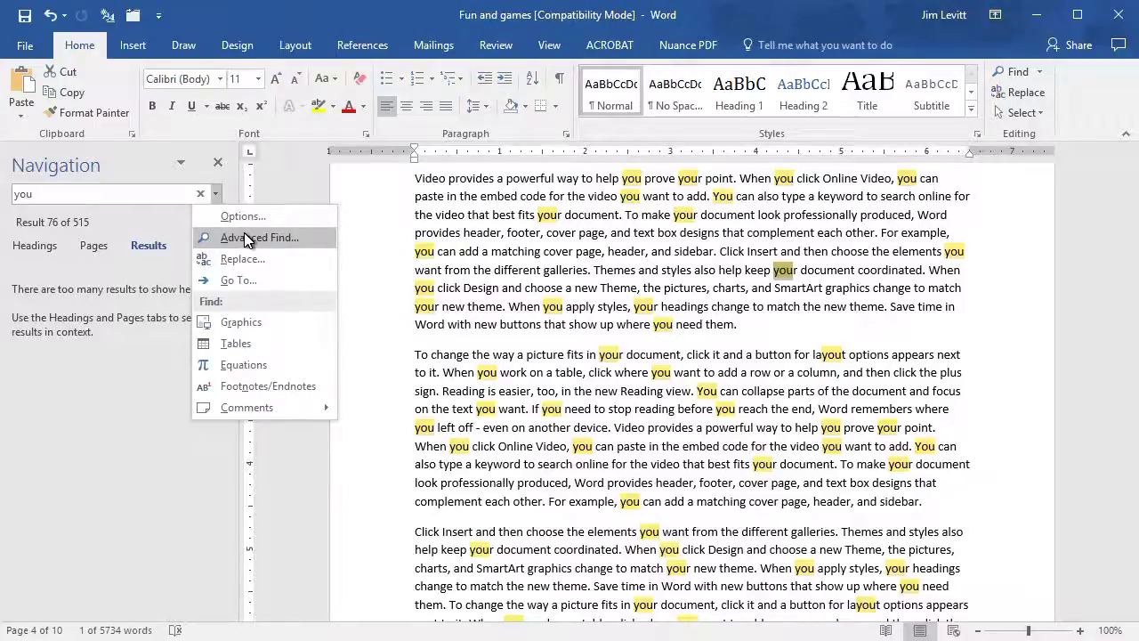
click(216, 166)
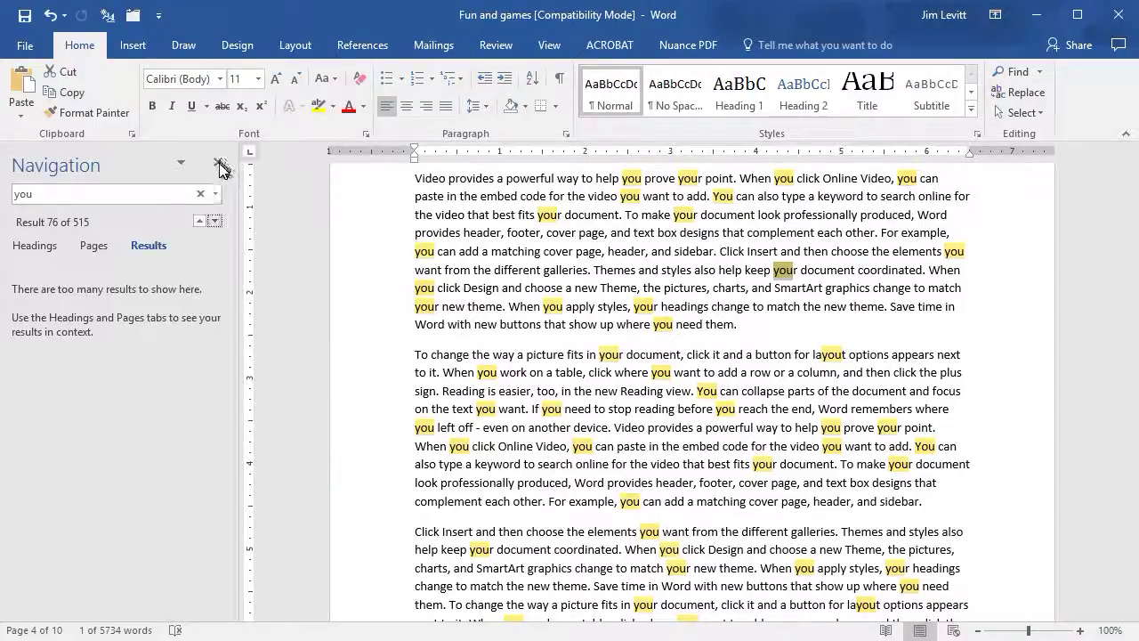
click(216, 165)
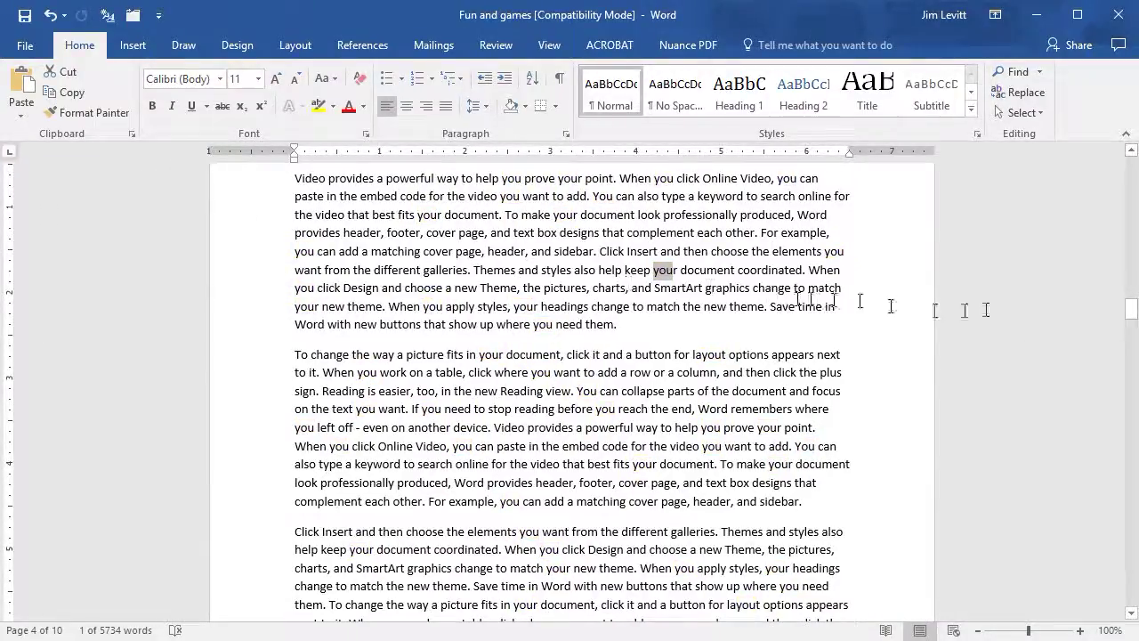
- Open Advanced Find for 'you', move the dialog down over the page, and expand its options
click(1040, 72)
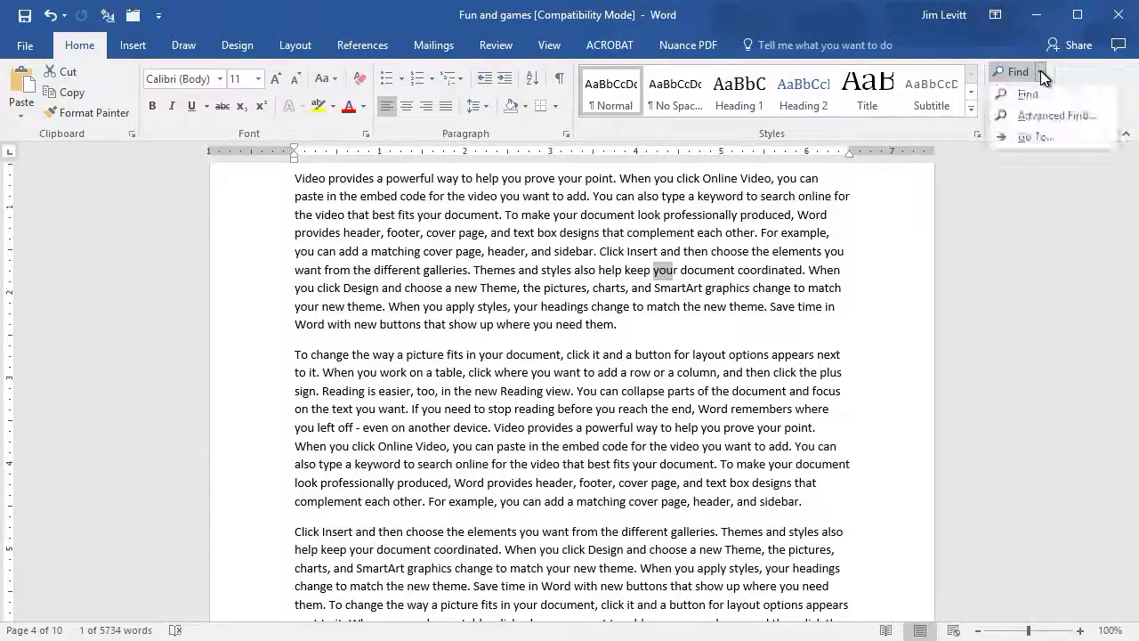
click(1030, 119)
drag(549, 2, 534, 239)
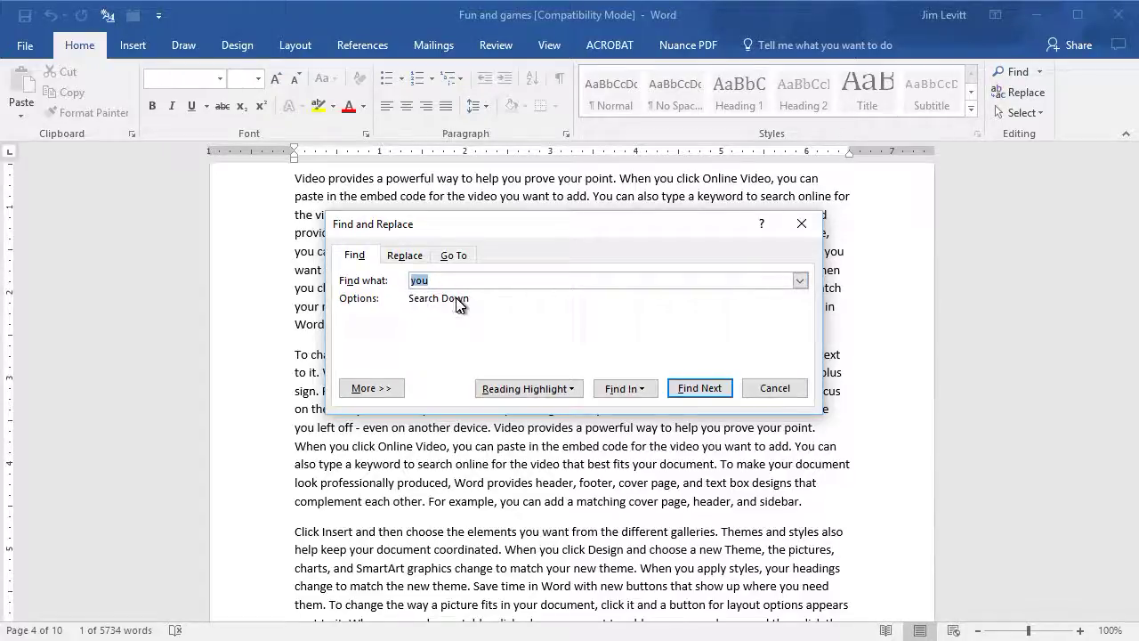
click(389, 392)
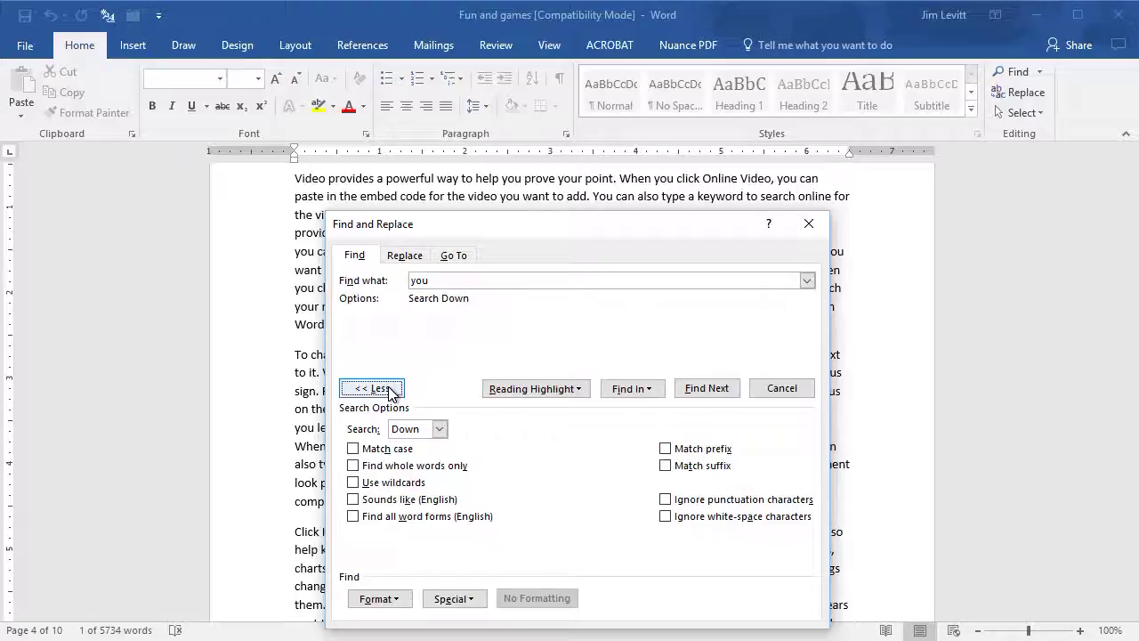
- Set Search to All, enable Find whole words only, and find the next standalone 'you'
click(438, 429)
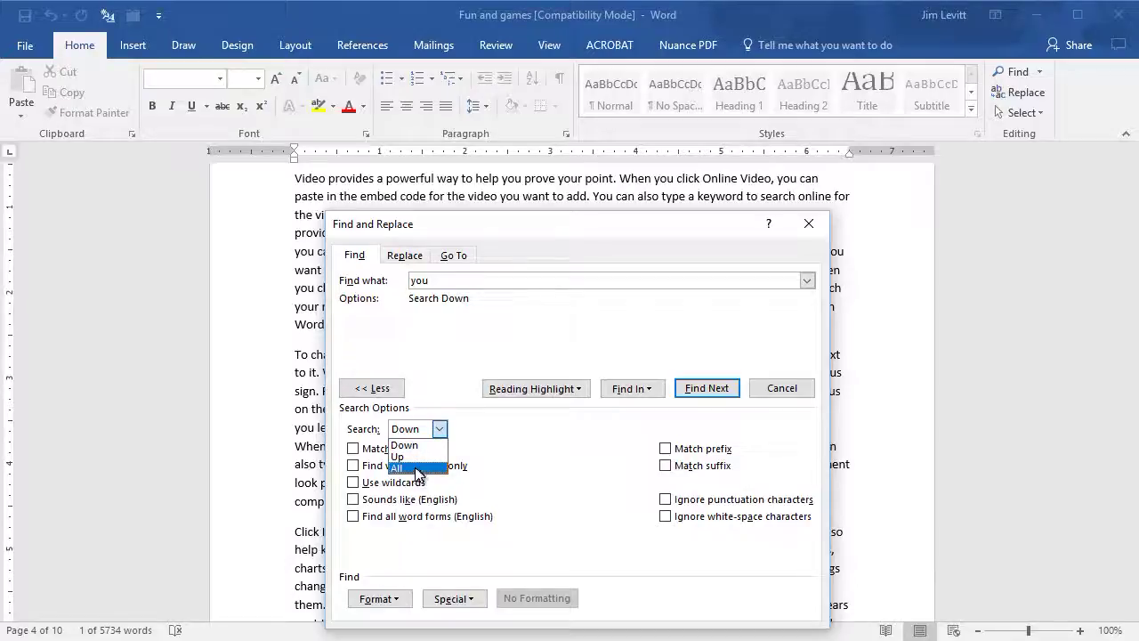
click(415, 470)
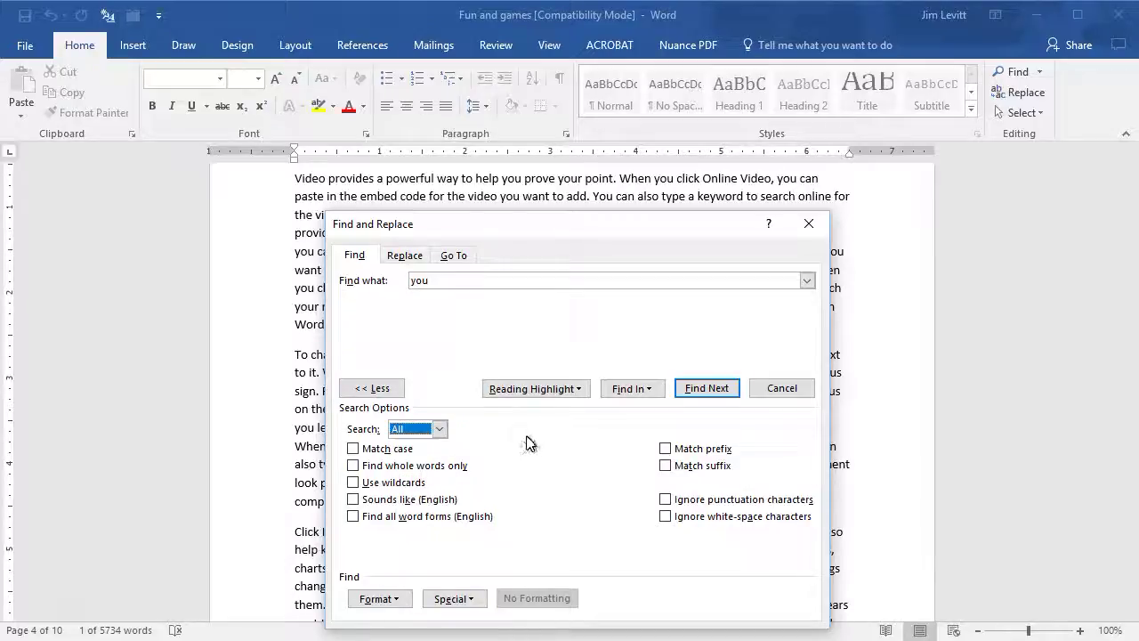
click(354, 466)
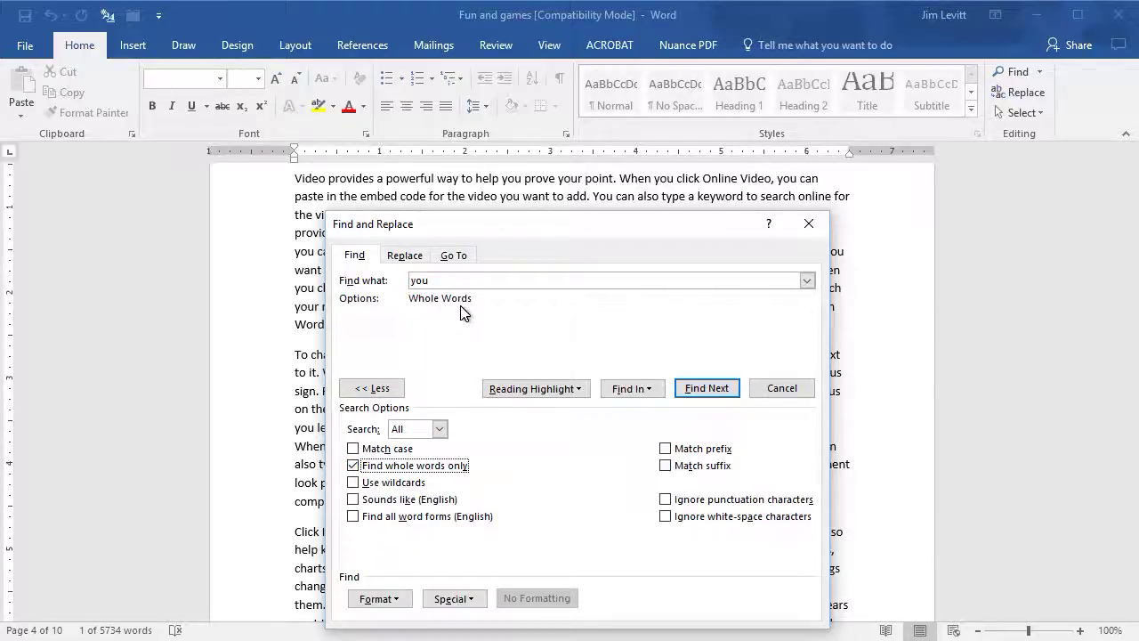
click(709, 391)
- Find successive whole-word 'you' matches, ending at 'on the text you want'
drag(612, 219, 1002, 225)
drag(911, 221, 792, 231)
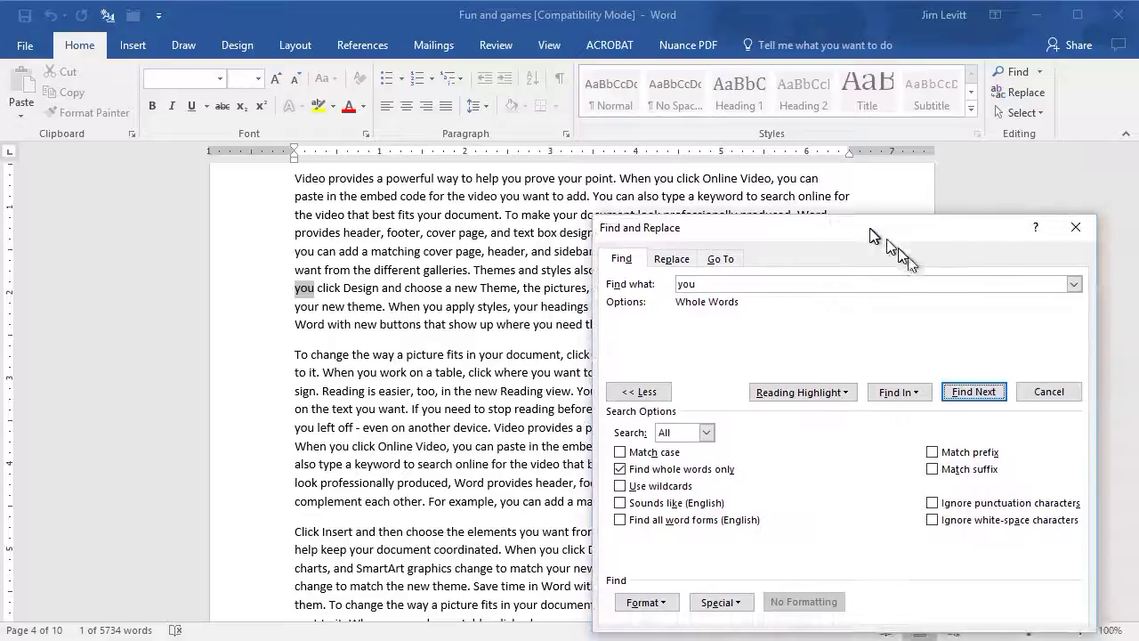
click(987, 396)
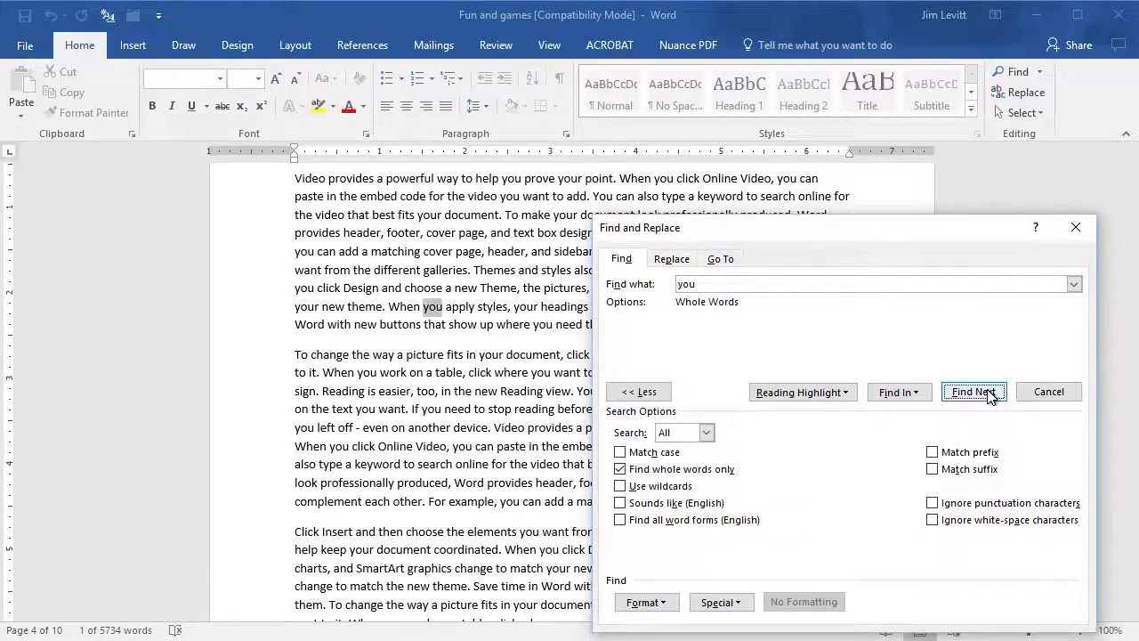
click(989, 396)
click(989, 396)
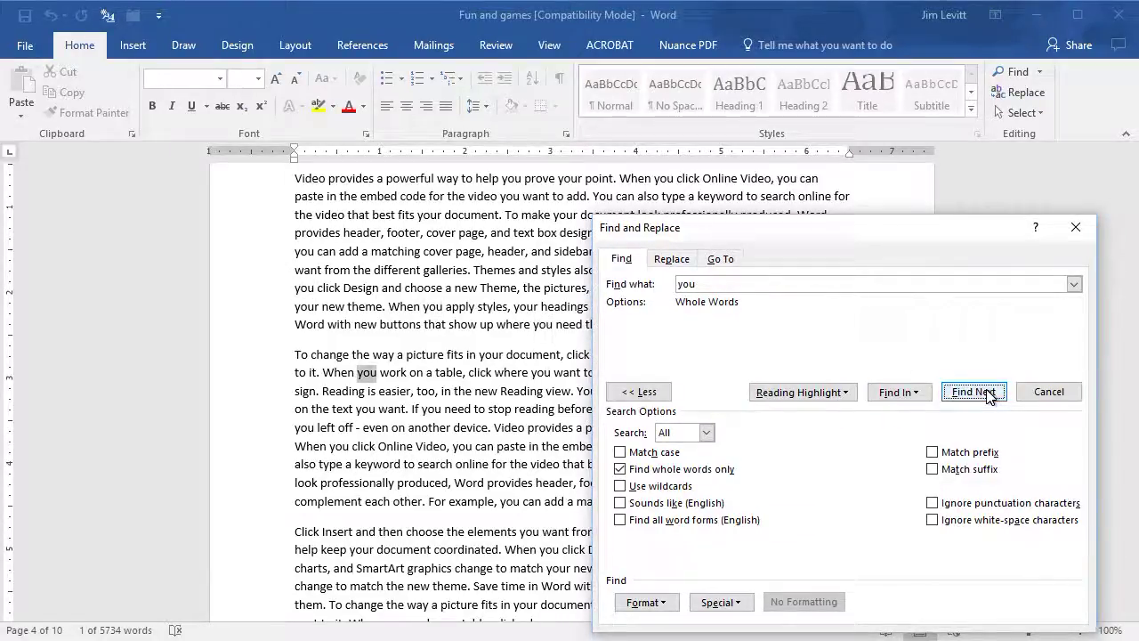
click(990, 396)
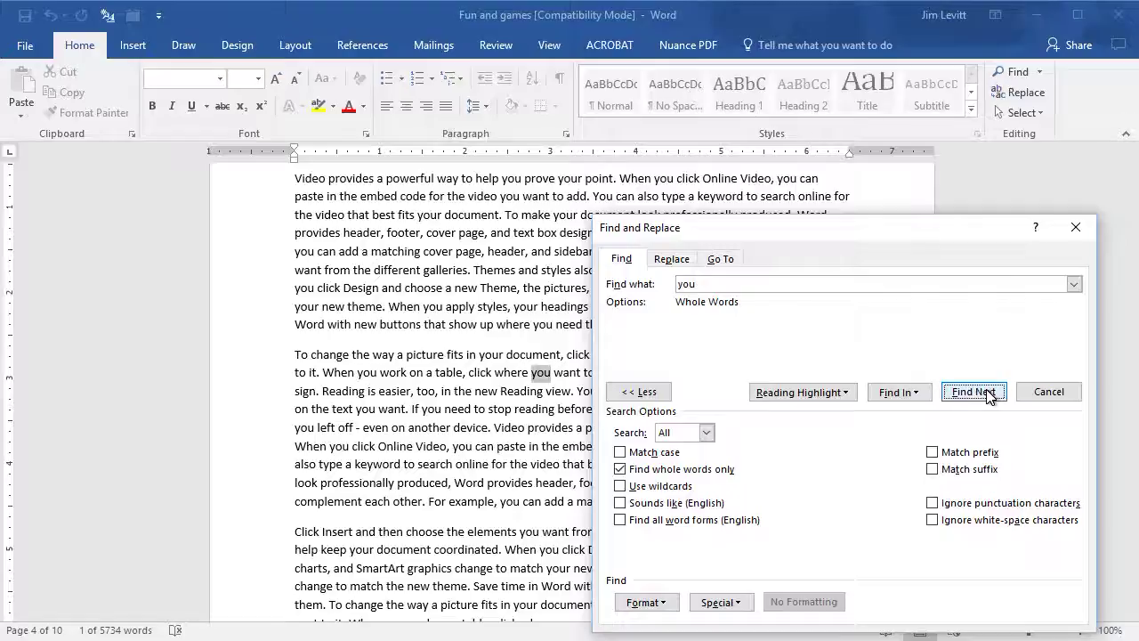
click(989, 396)
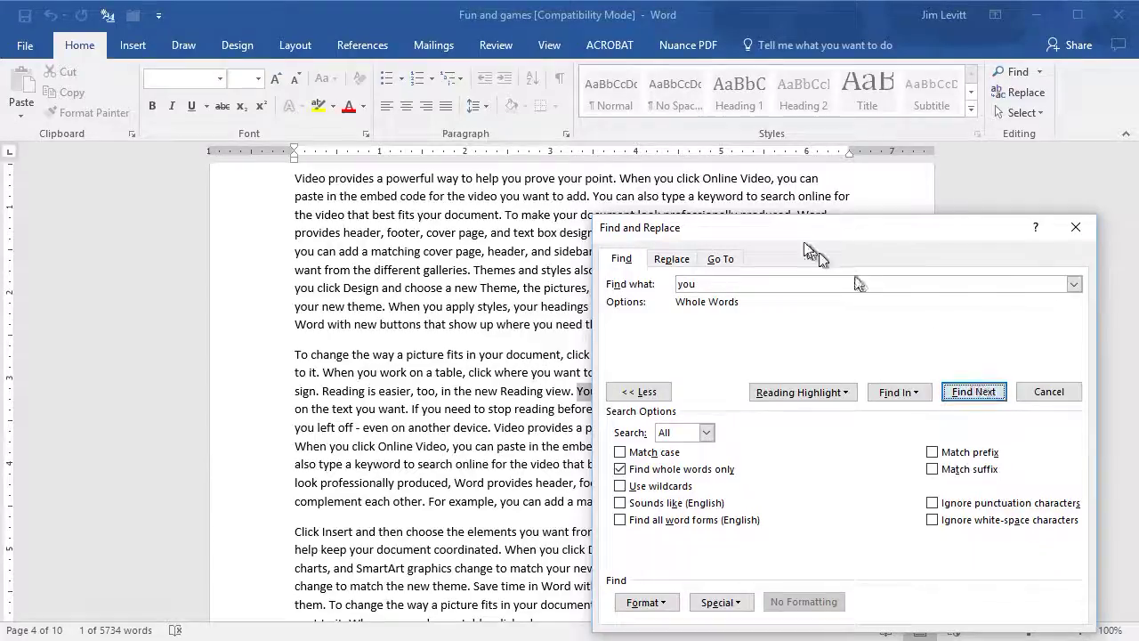
drag(799, 234, 839, 275)
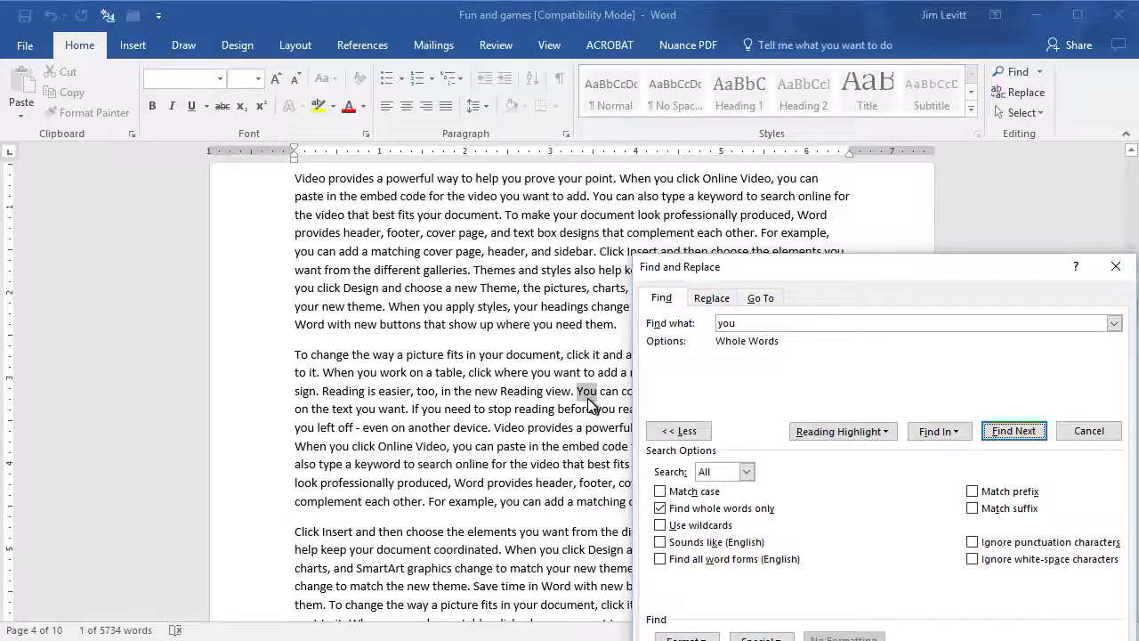
click(1010, 431)
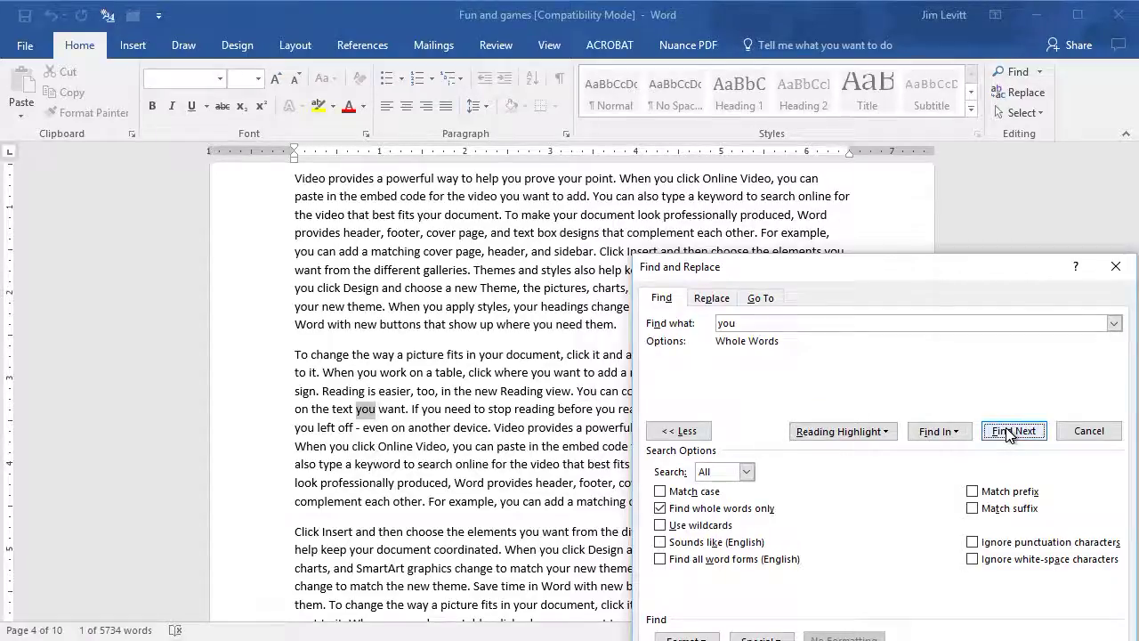
drag(840, 271, 669, 181)
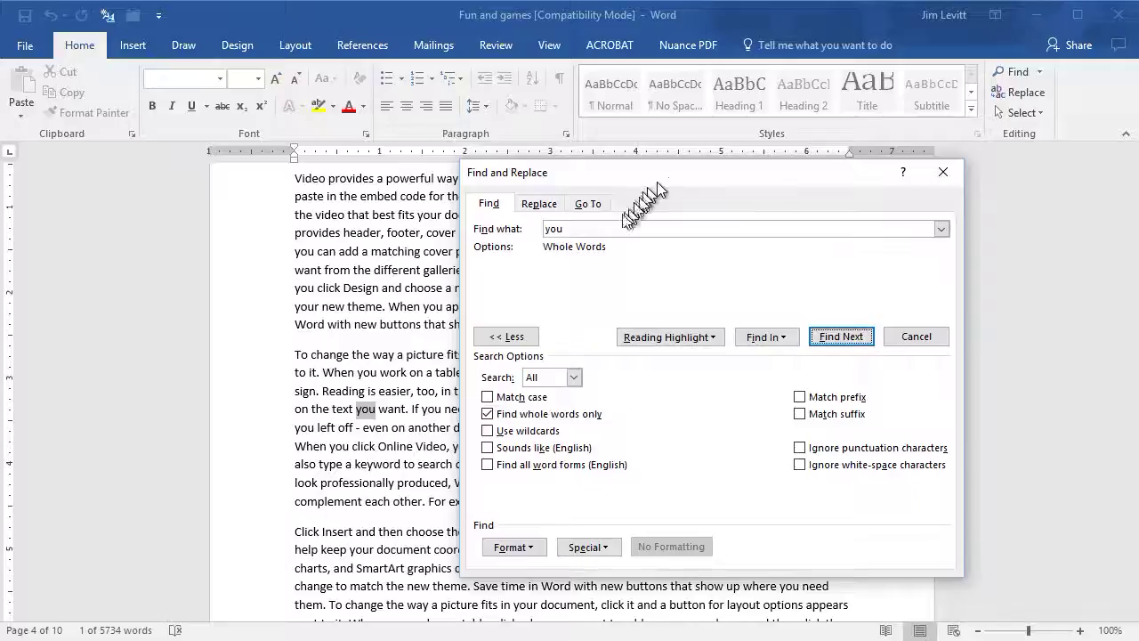
- Change the Find what term to 'You' with a capital Y
click(541, 228)
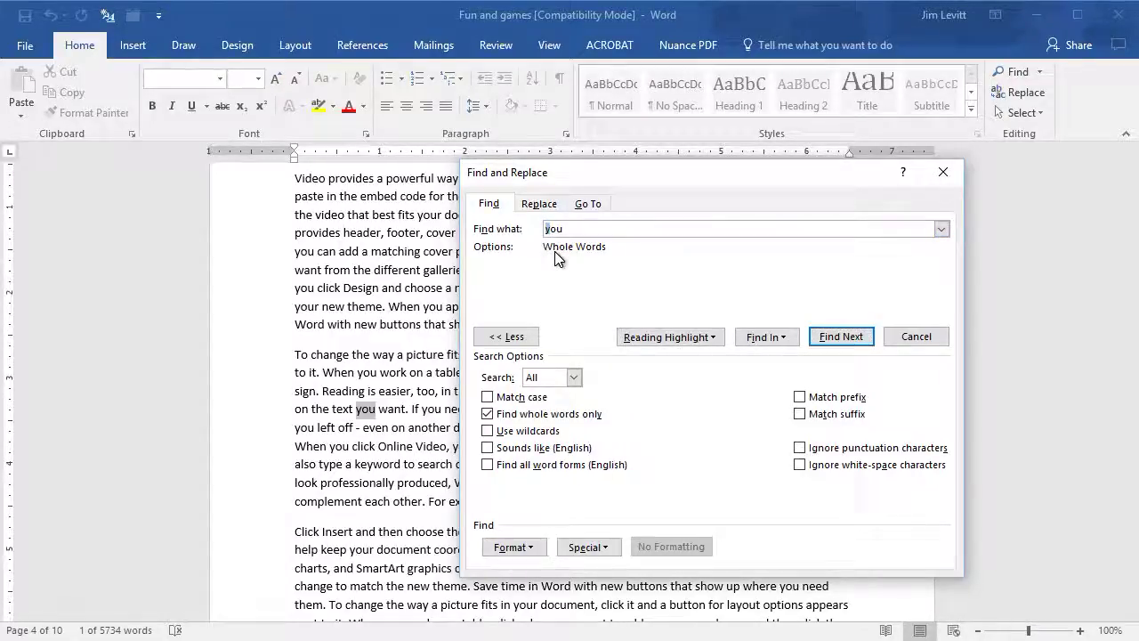
key(Delete)
text(Y)
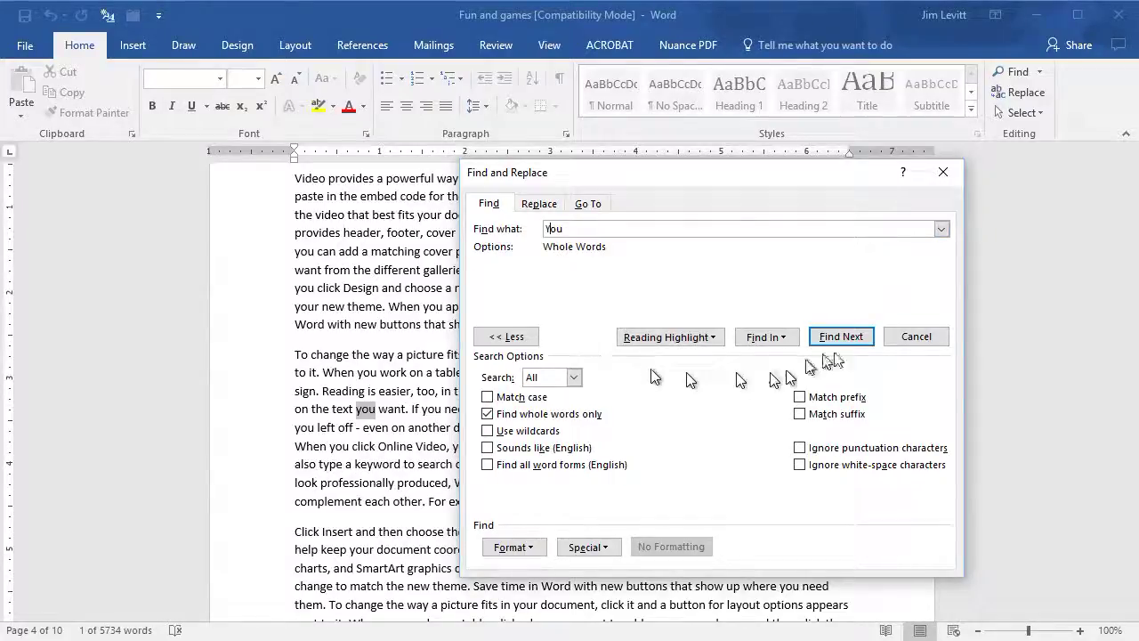
- Enable Match case and step through capitalised 'You' matches such as 'You can collapse'
click(845, 336)
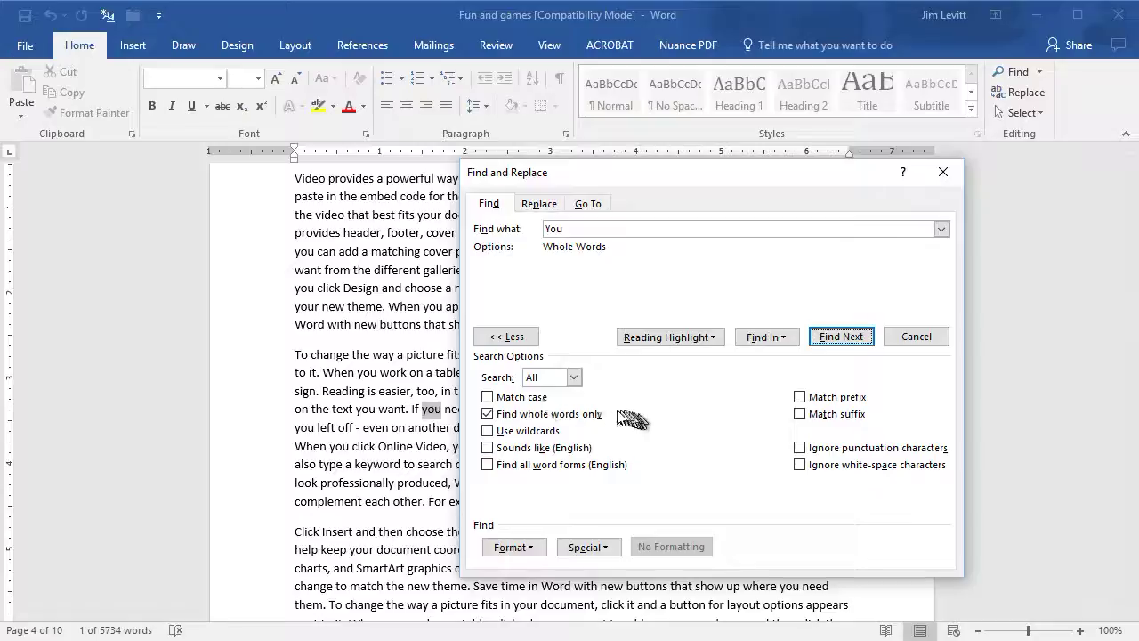
click(488, 397)
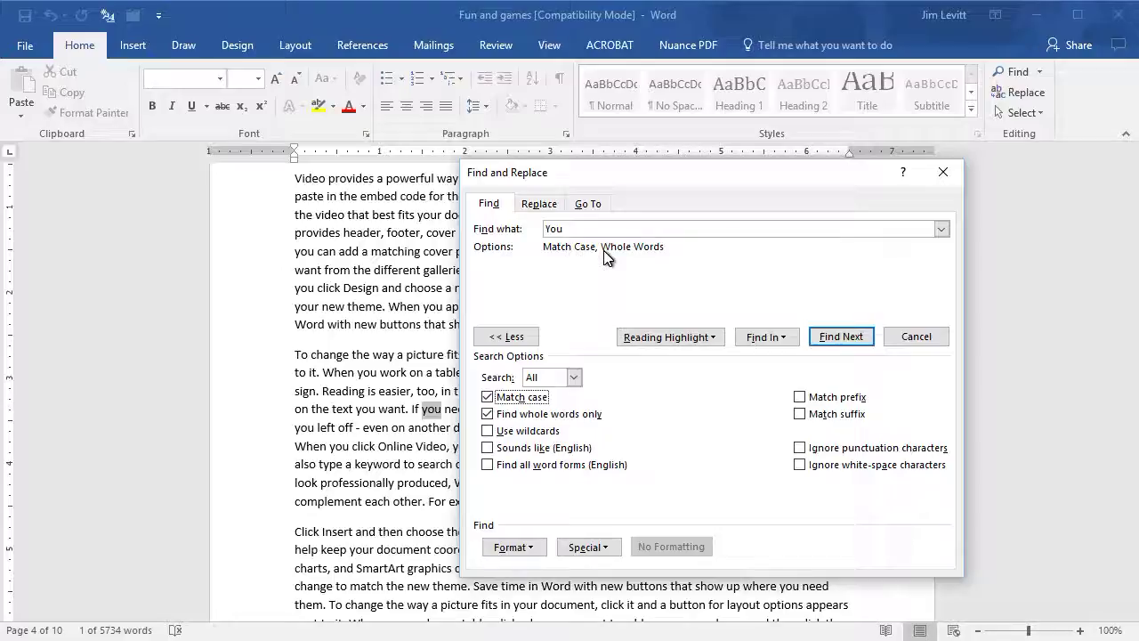
click(841, 337)
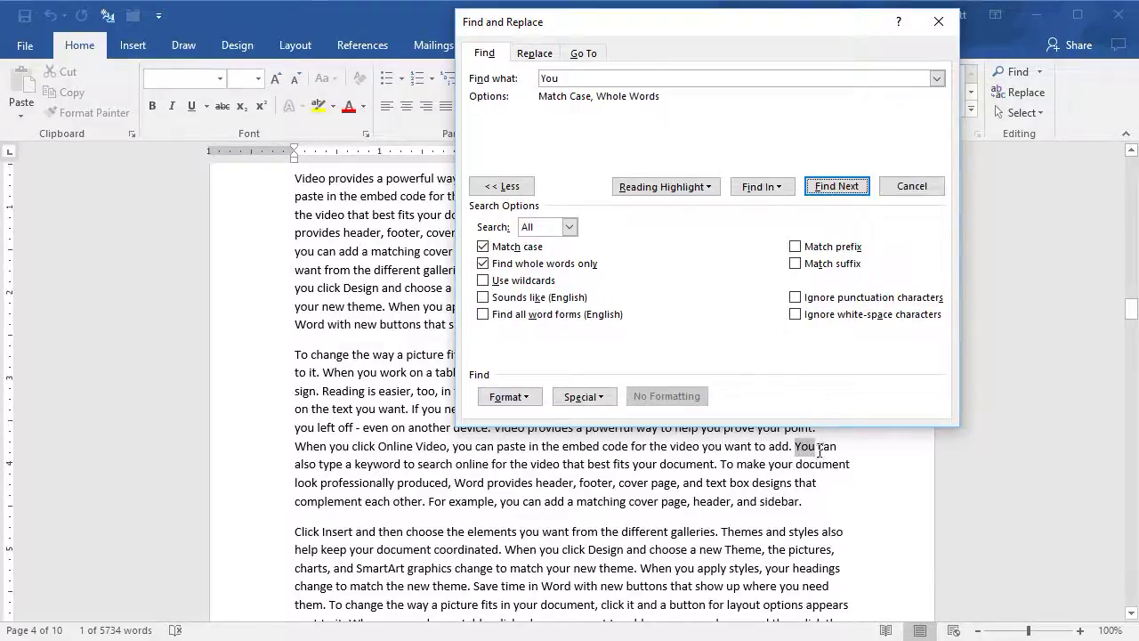
click(836, 185)
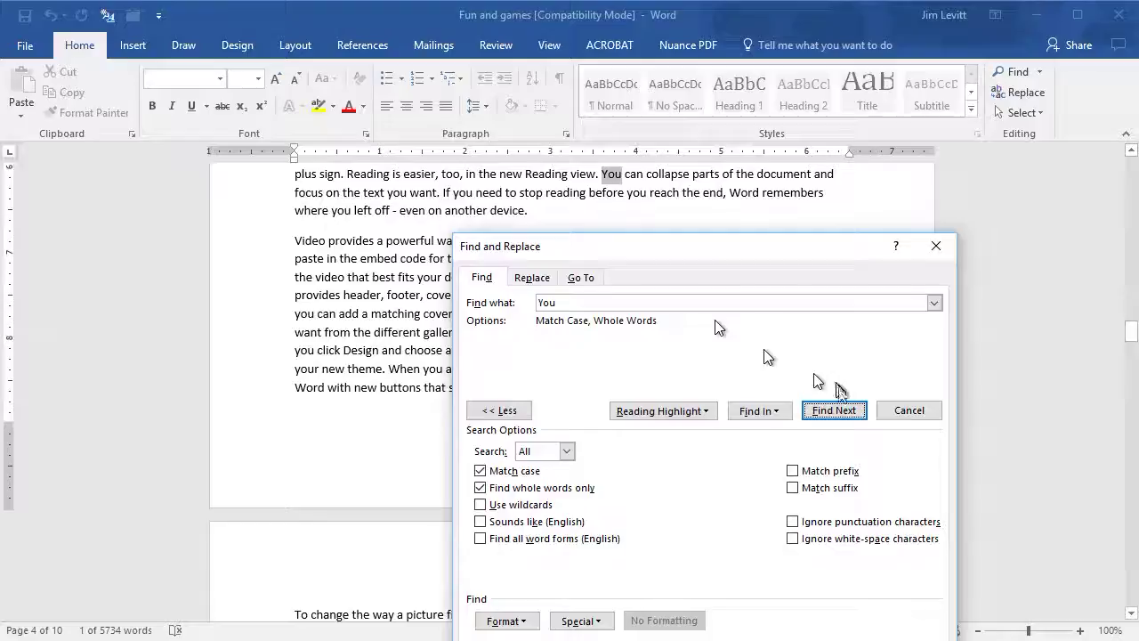
click(837, 410)
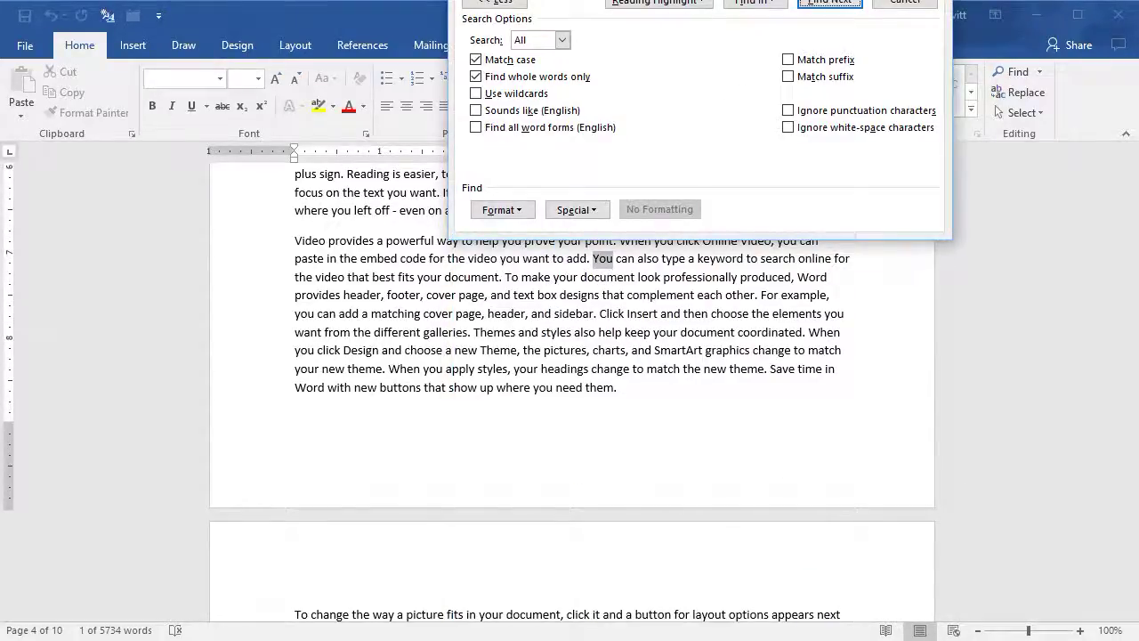
click(825, 5)
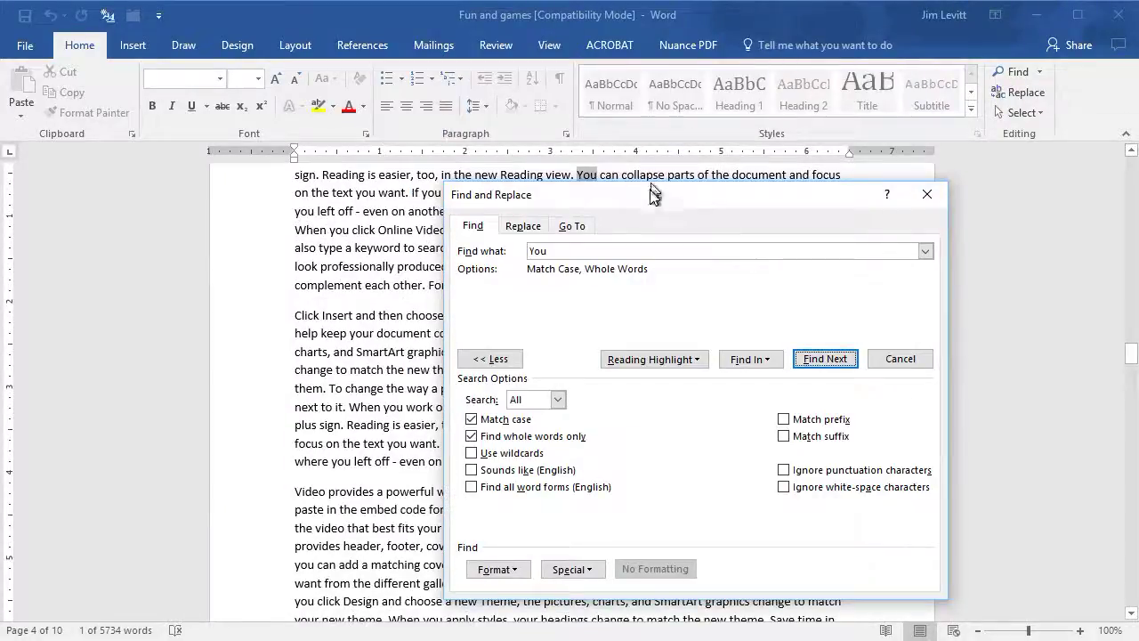
drag(654, 198, 657, 252)
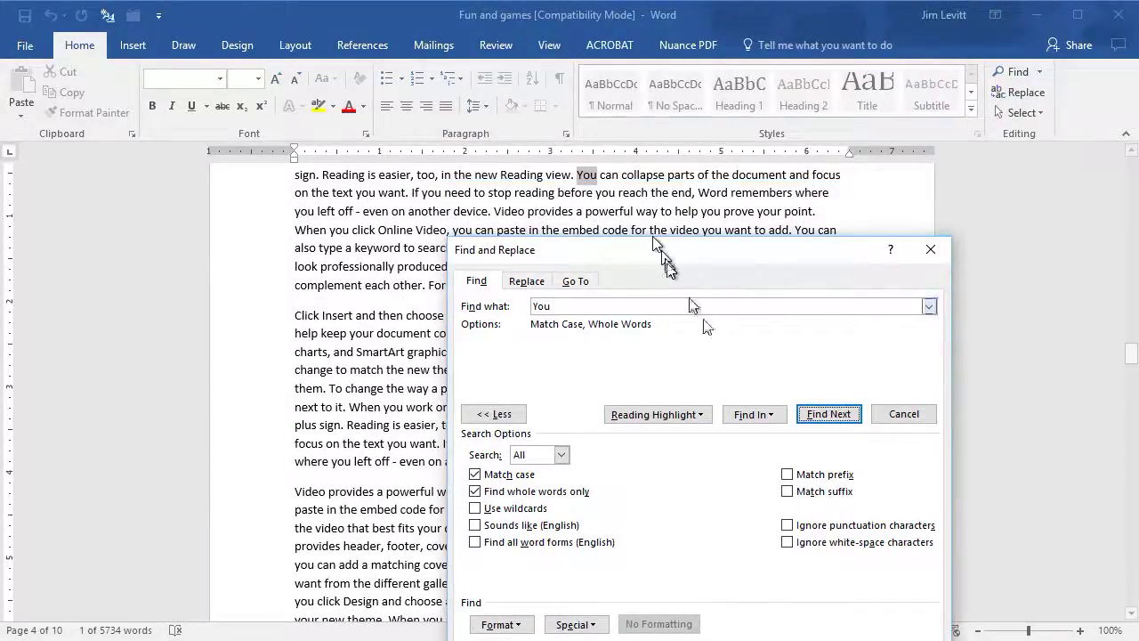
click(833, 418)
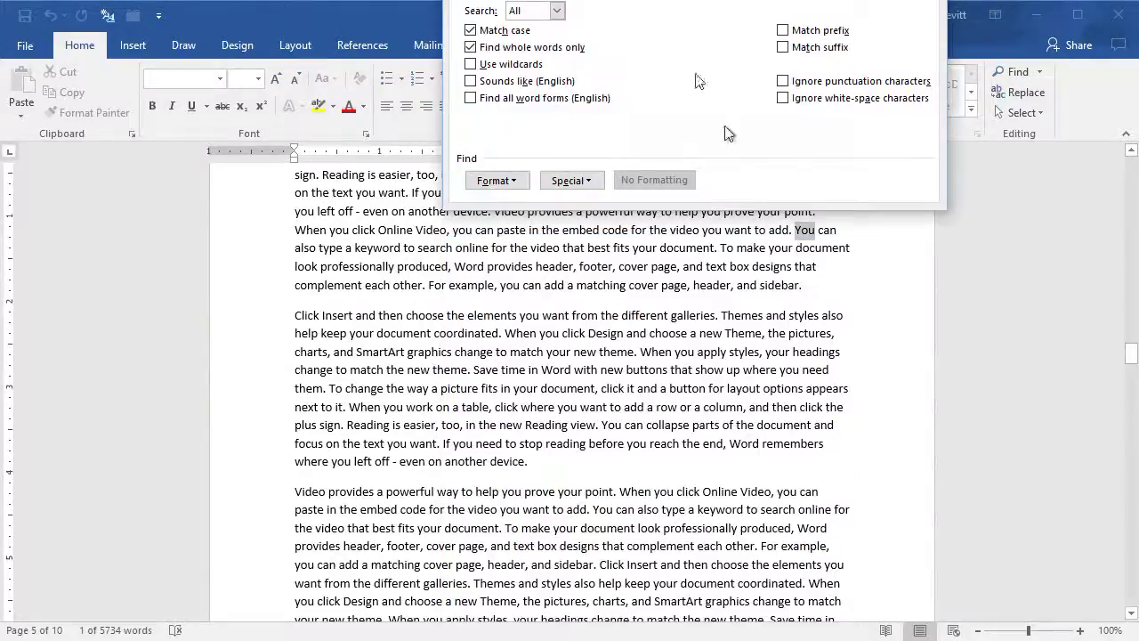
drag(605, 139, 604, 206)
double_click(519, 265)
- Find the whole word 'Don' on page 1 and dismiss the search-finished message
text(Do)
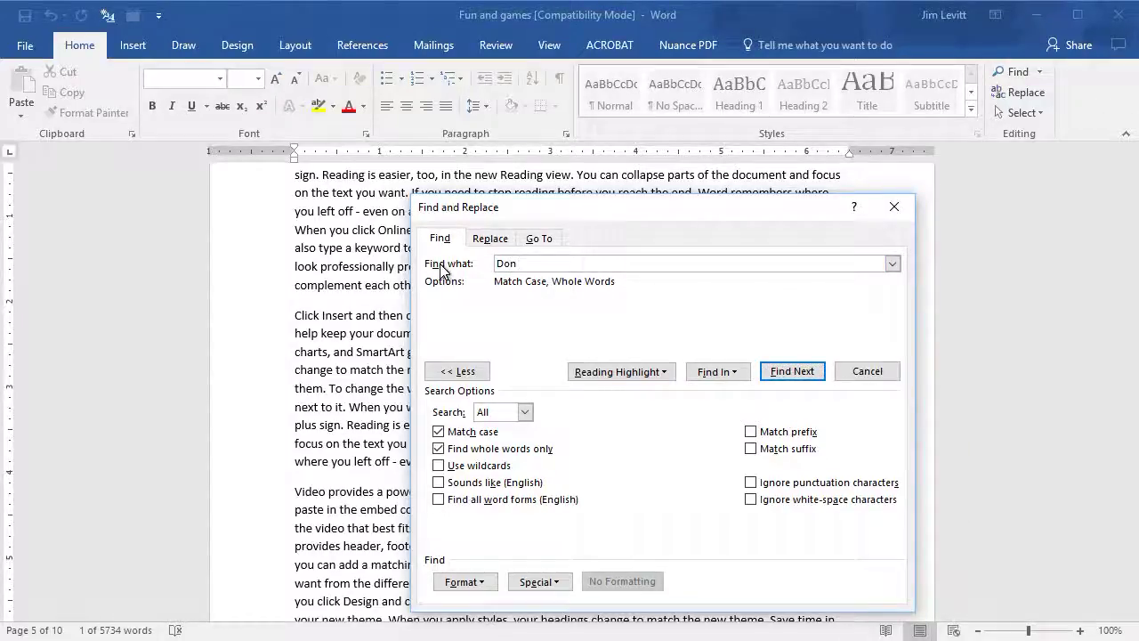
text(n)
click(791, 371)
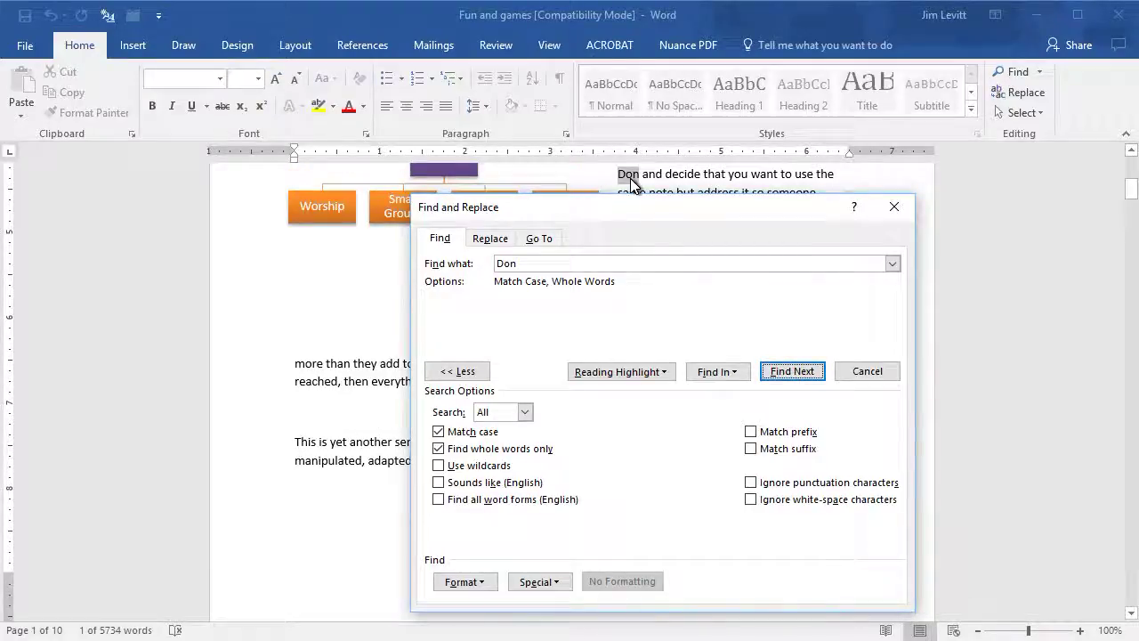
click(798, 376)
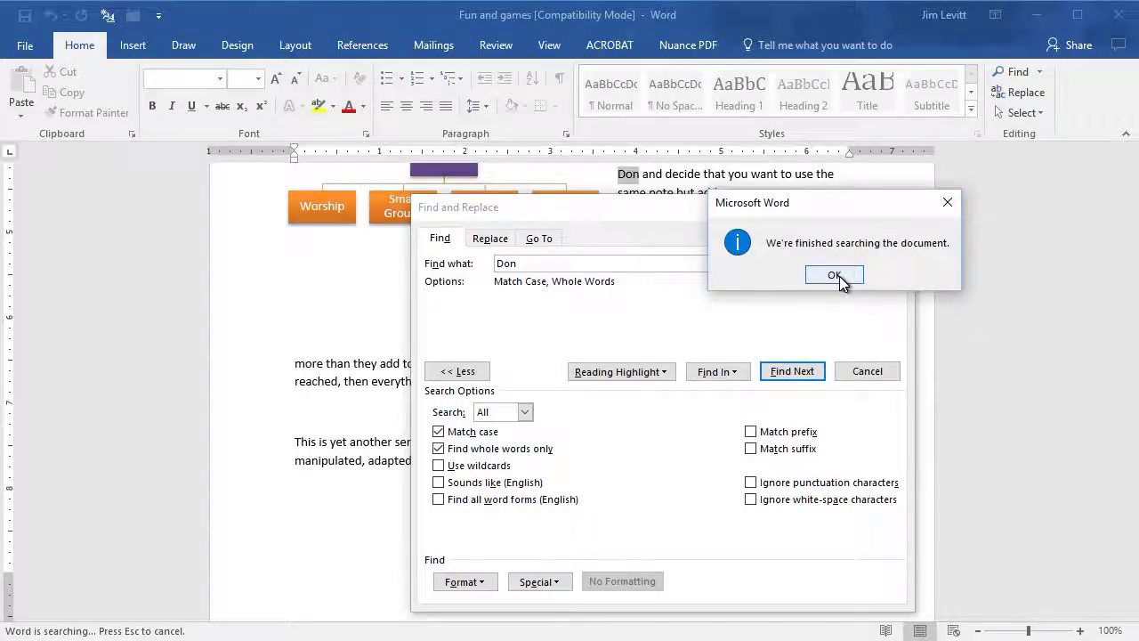
click(833, 275)
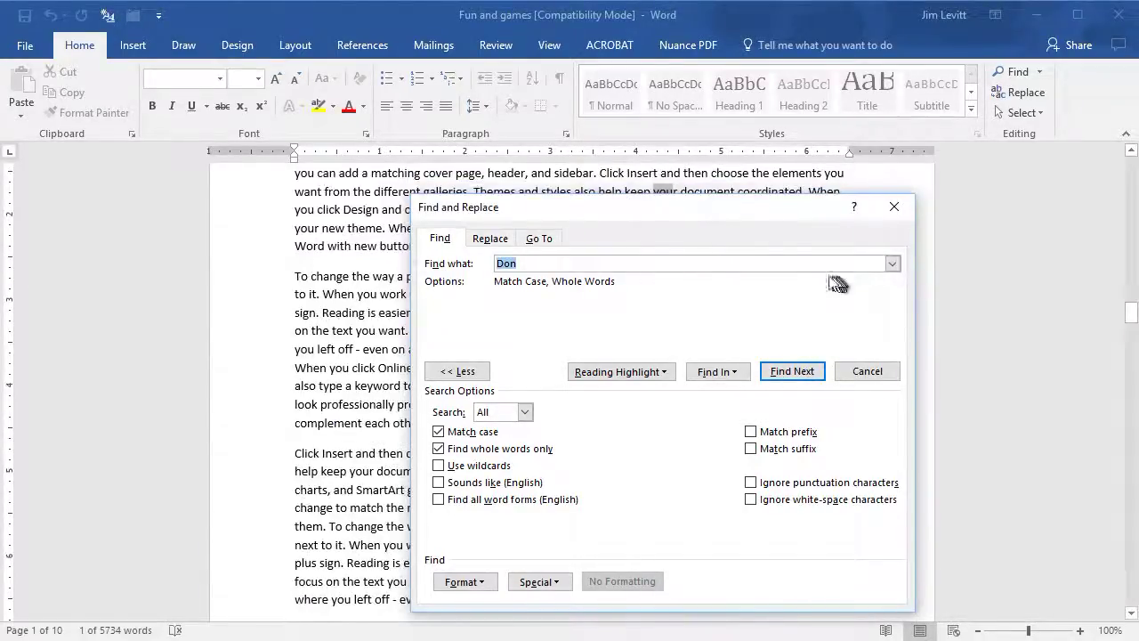